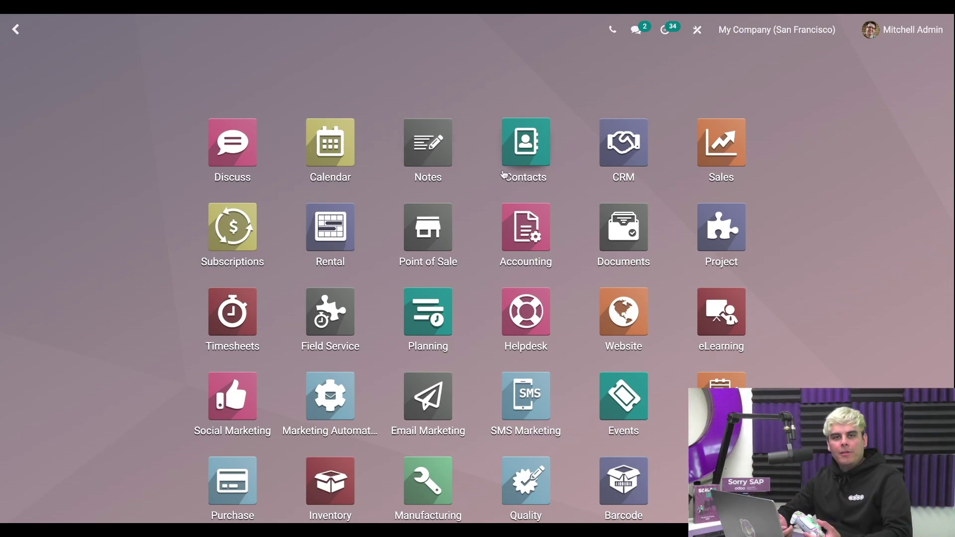
Open the 'Quote for 150 carpets' opportunity ($40,000.00 at 10.00 %) from the CRM pipeline's New column.
scroll(154, 191, down, 2)
scroll(155, 191, up, 2)
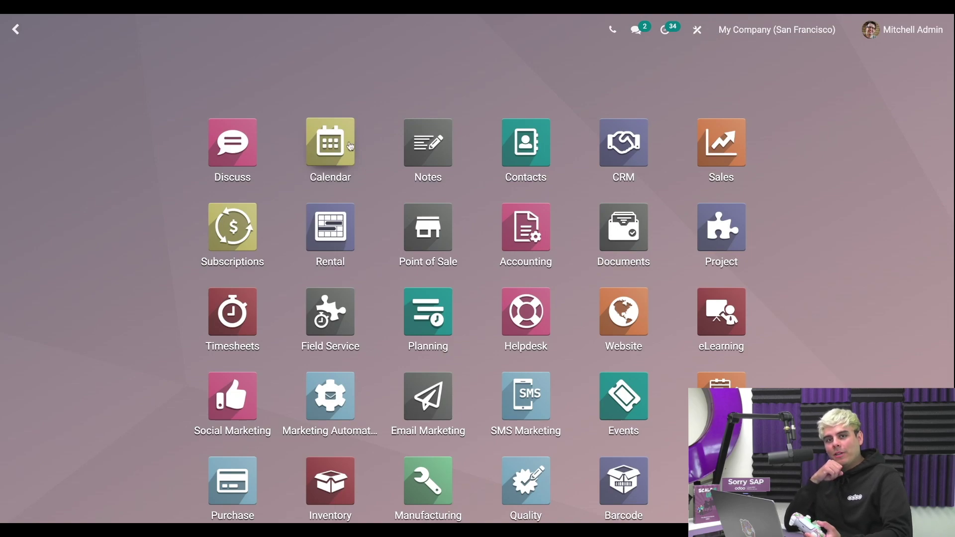
click(622, 151)
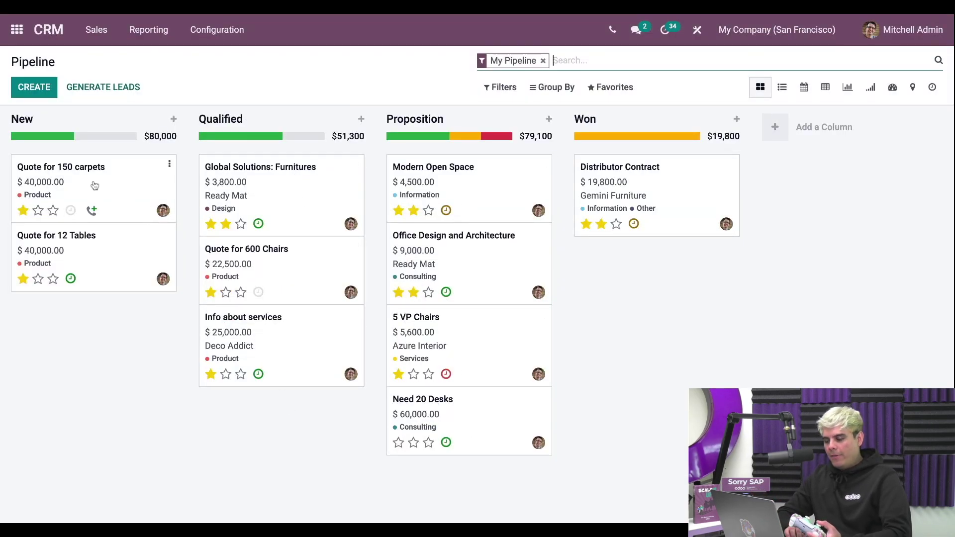
click(116, 183)
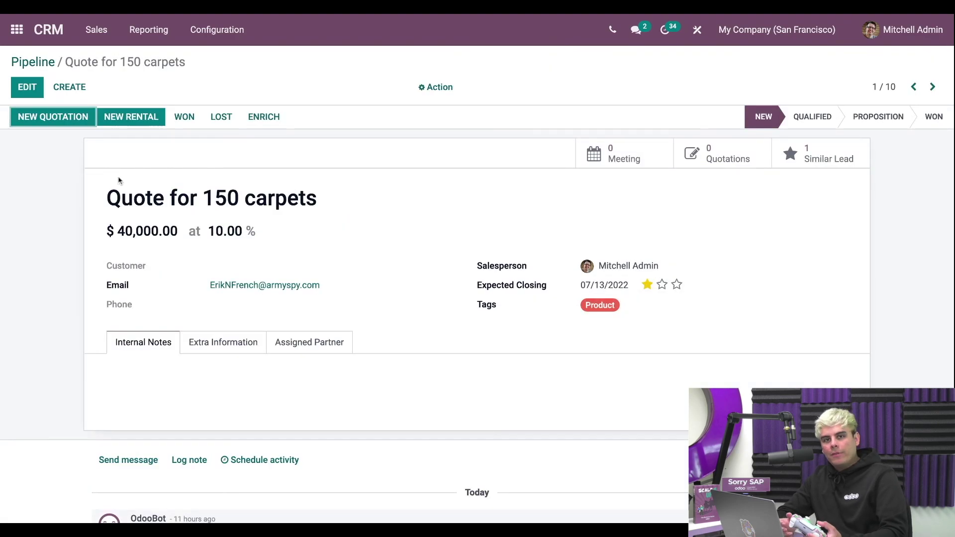
scroll(437, 260, down, 2)
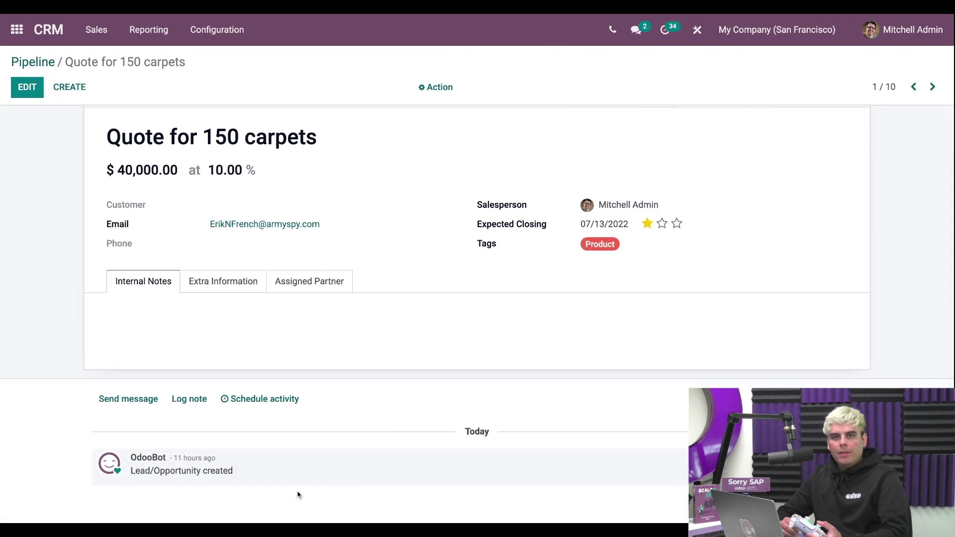
click(261, 476)
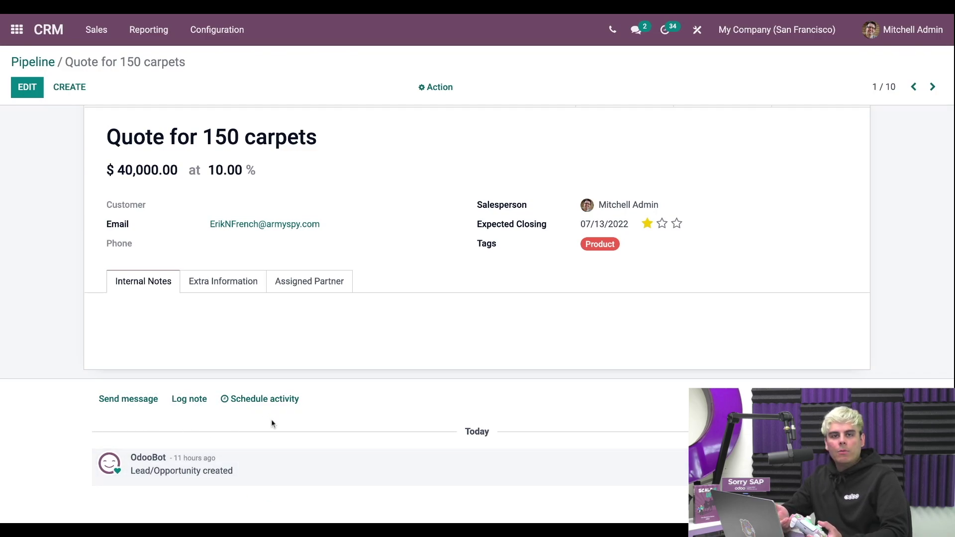
Schedule an activity of type Meeting with summary 'Service Presentation for Ready Mat'.
click(265, 401)
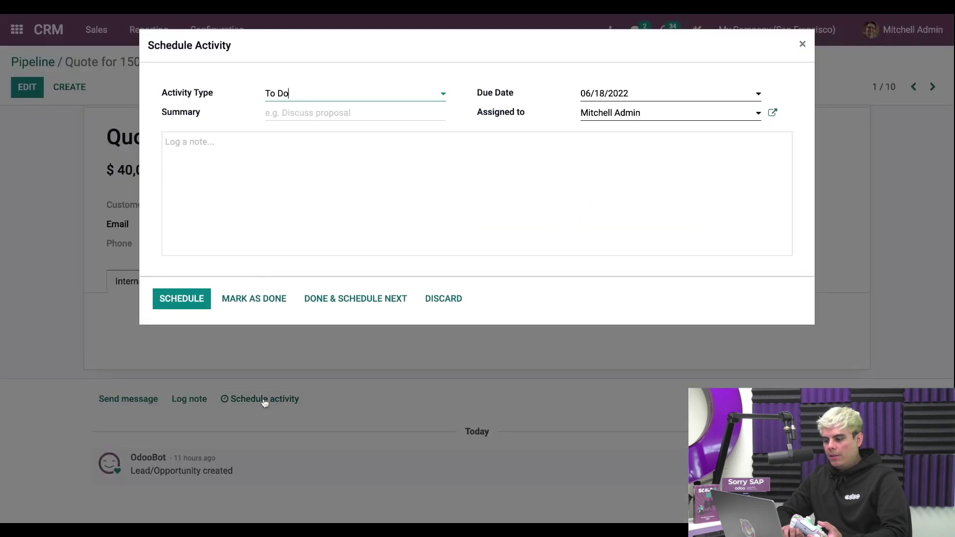
click(443, 94)
click(348, 133)
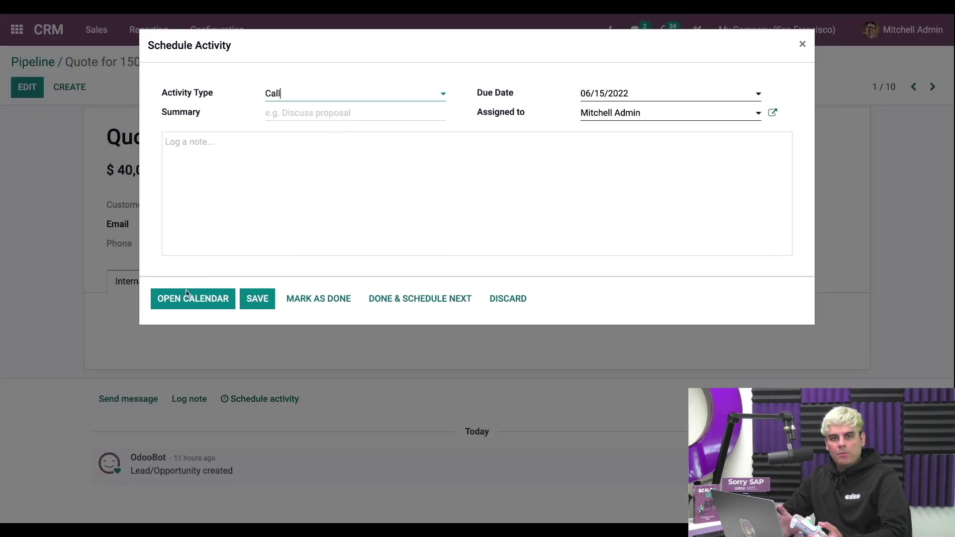
click(363, 97)
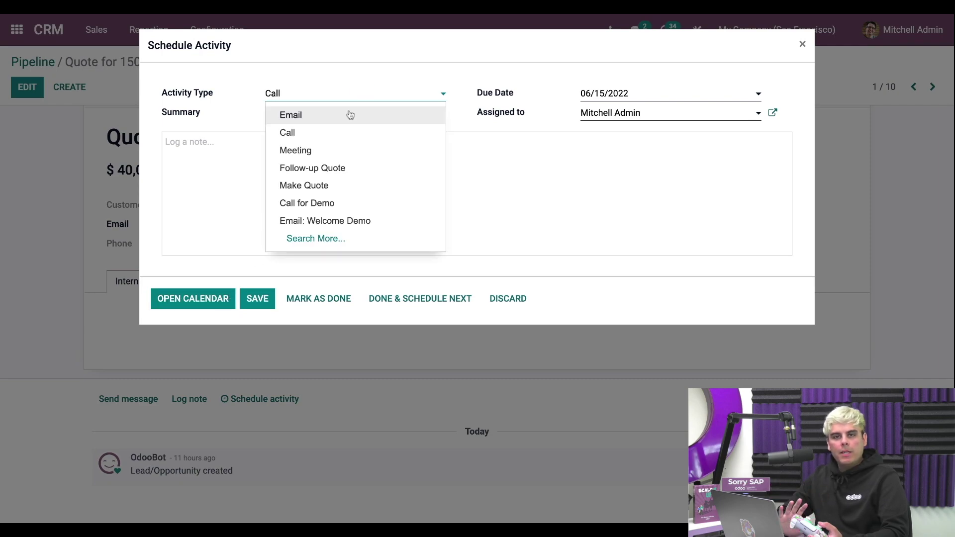
click(326, 152)
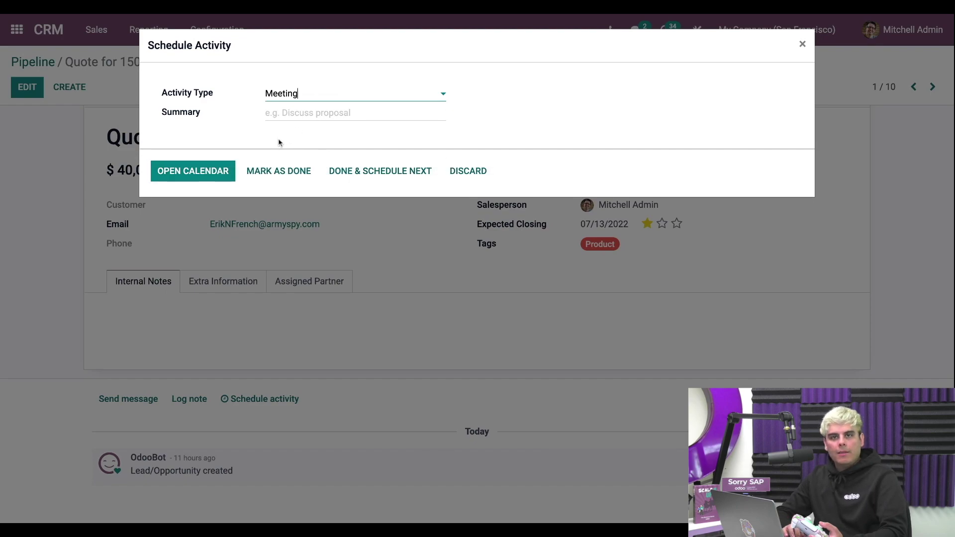
click(285, 113)
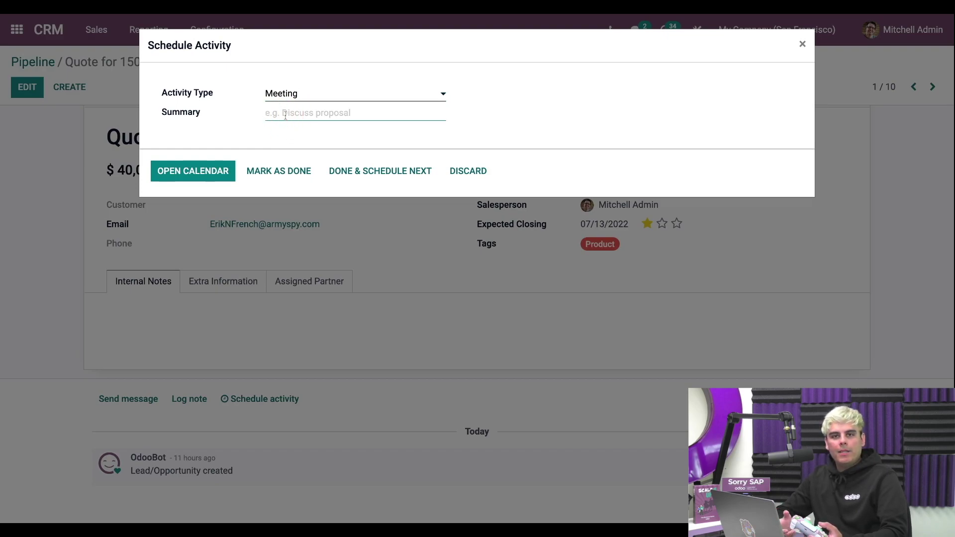
text(Service )
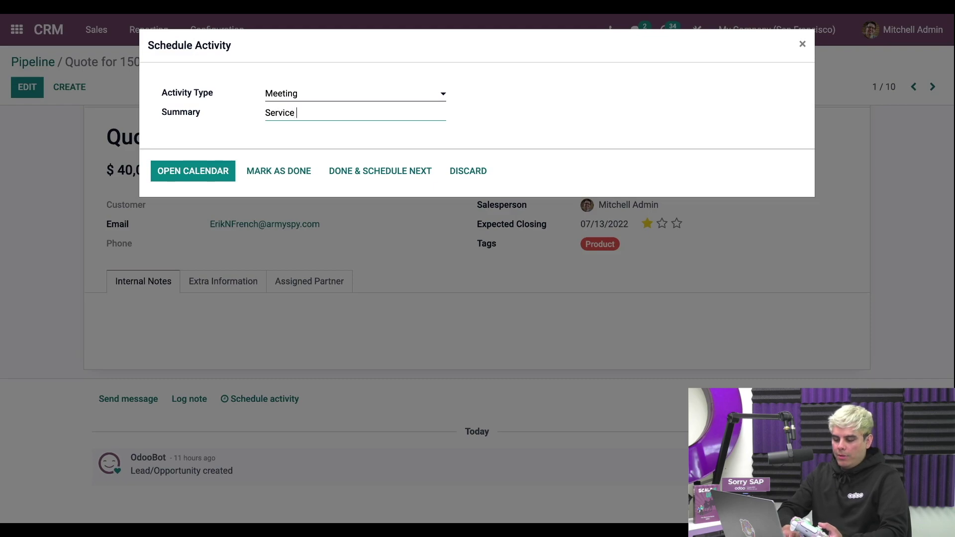
text(Presentation fo)
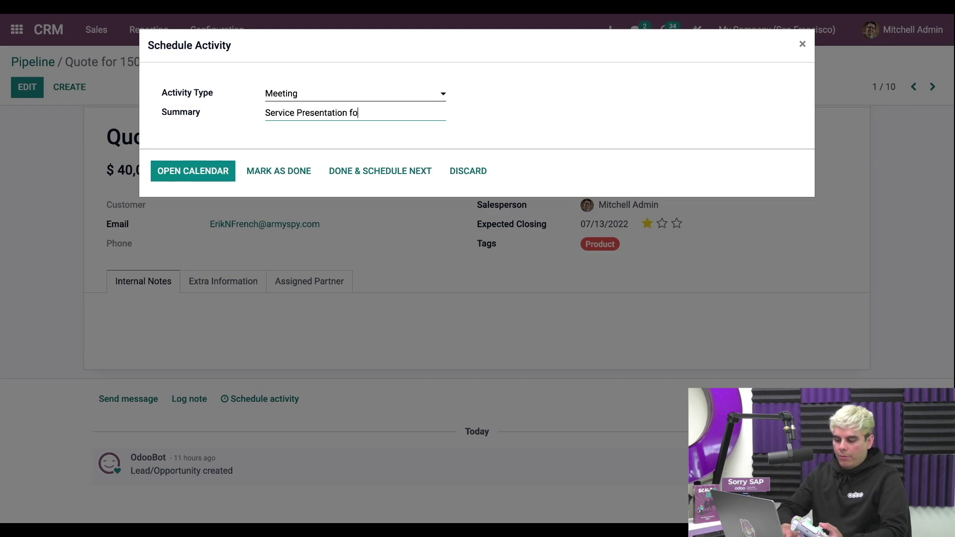
text(r Ready Mat)
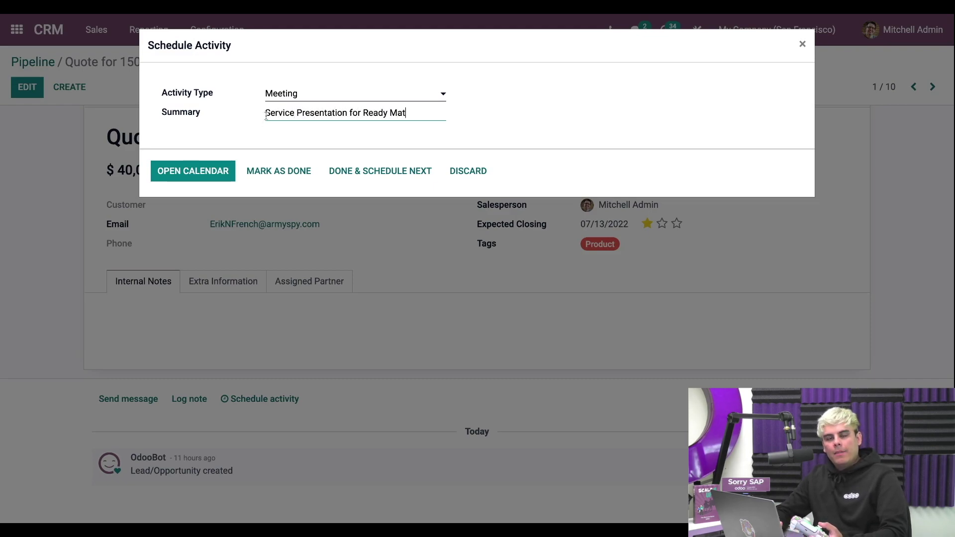
Open the activity's meetings calendar in June 2022 month view, adding a colleague's events.
click(196, 172)
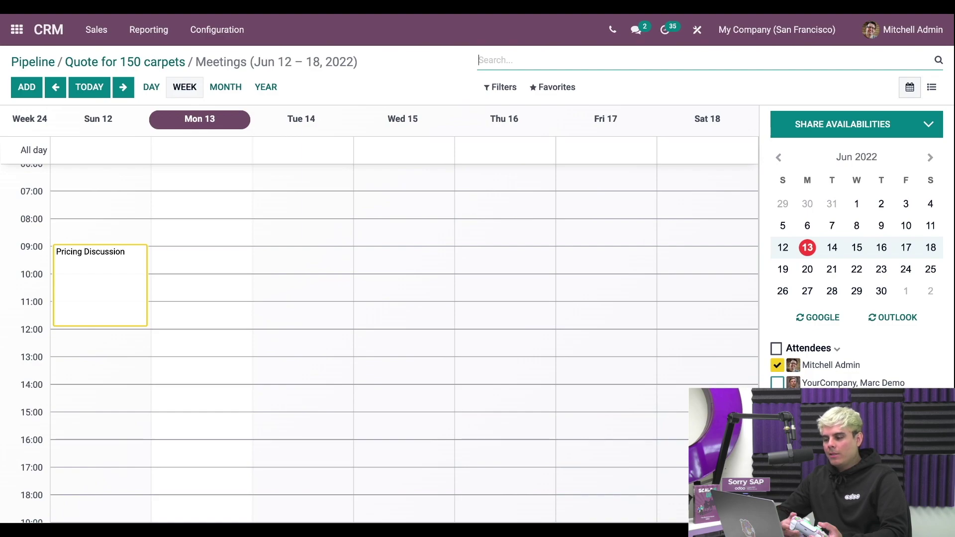
click(223, 88)
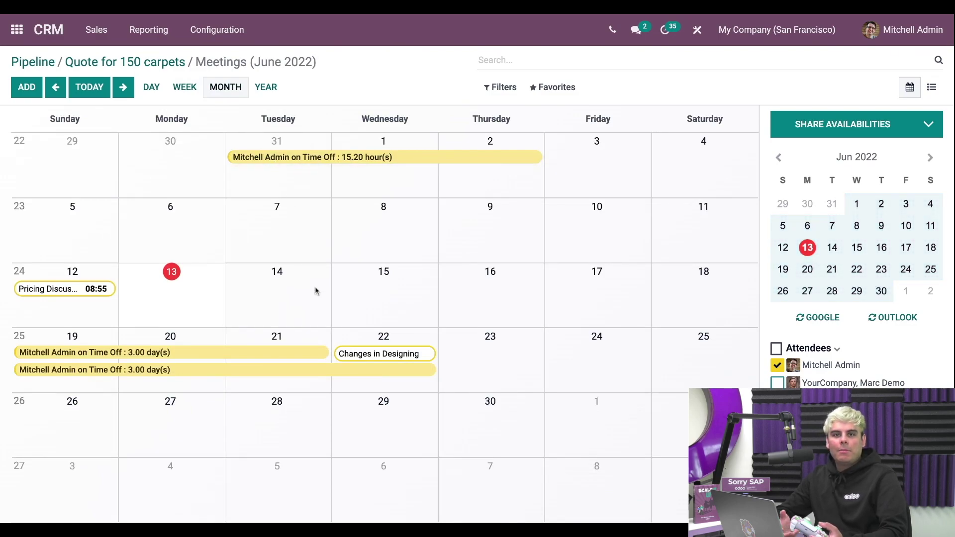
mouse_move(785, 382)
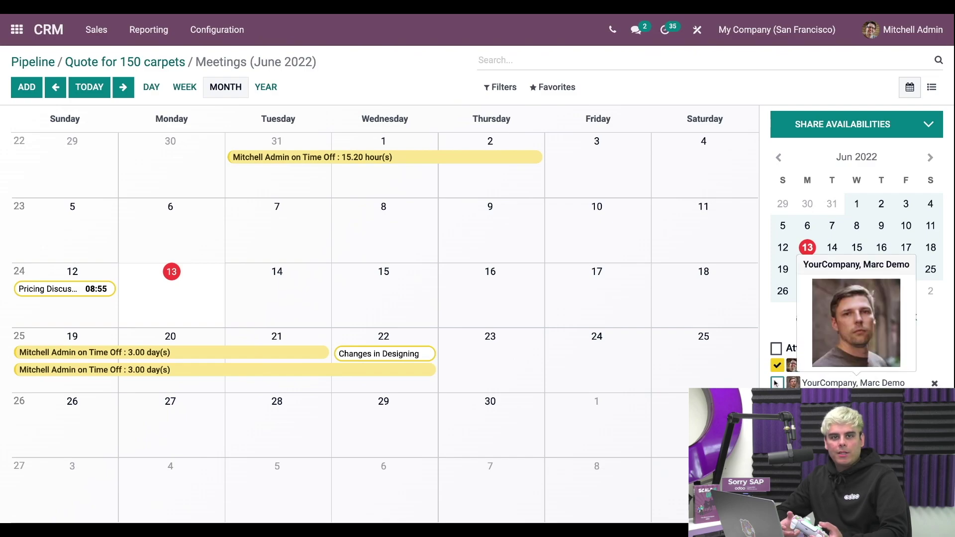
click(775, 384)
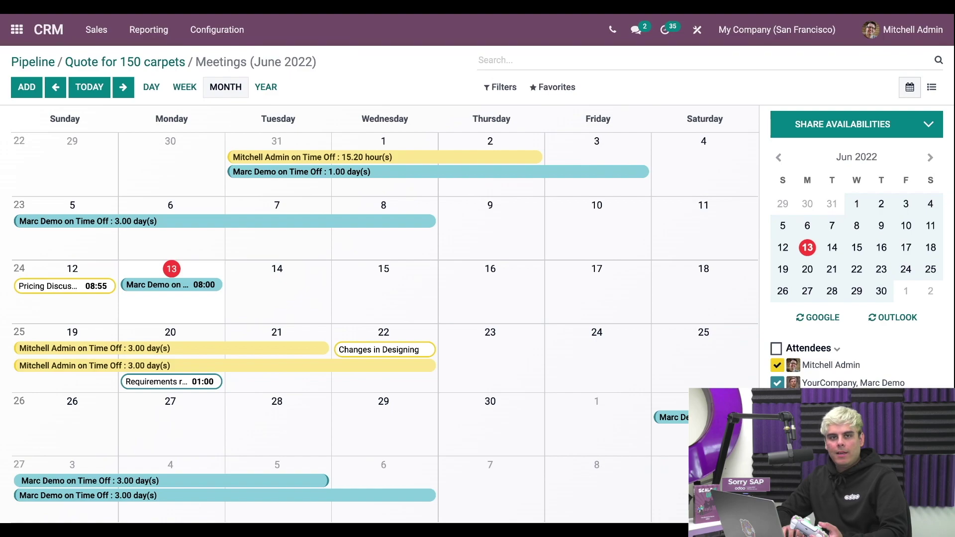
mouse_move(796, 401)
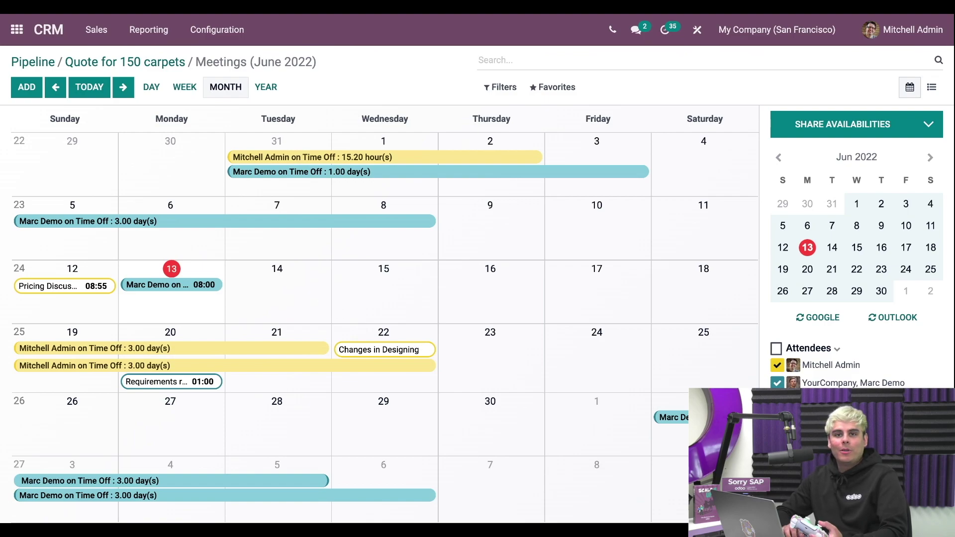
drag(195, 285, 197, 286)
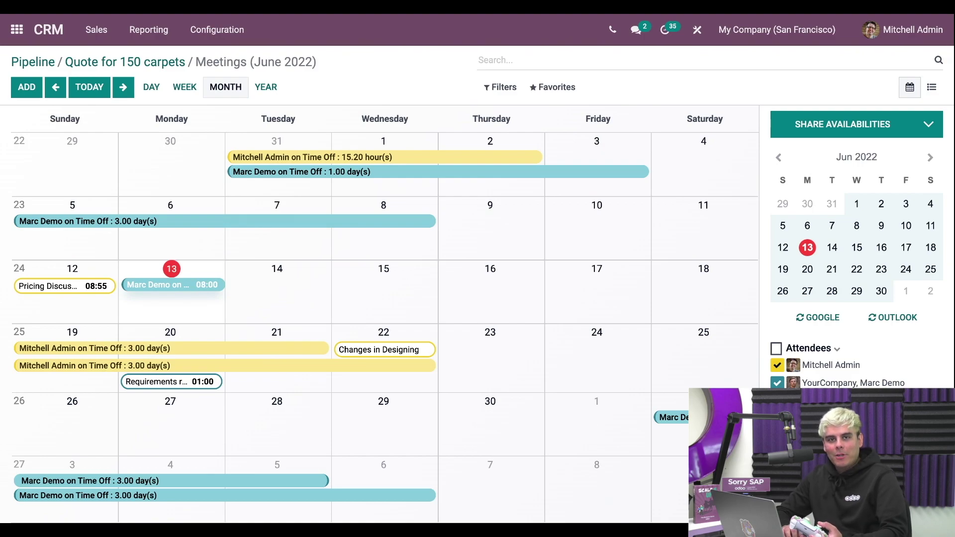
drag(198, 286, 199, 282)
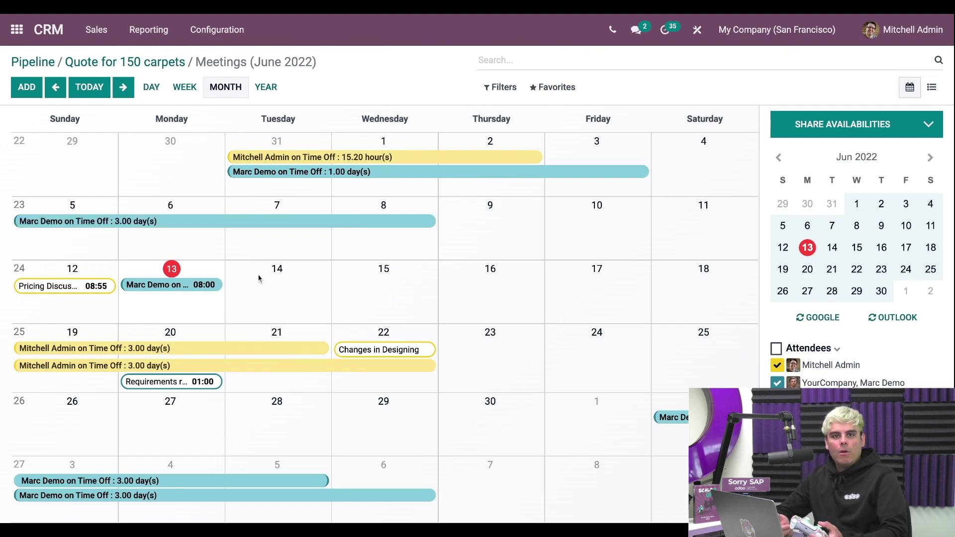
Switch to the Jun 12–18 week and create an event on Tuesday 14 at 10:00.
click(185, 89)
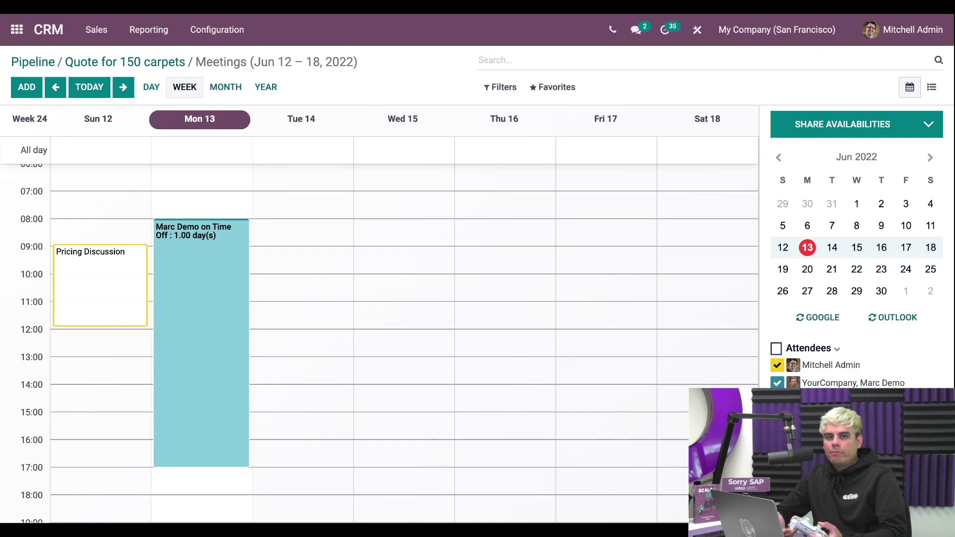
click(282, 287)
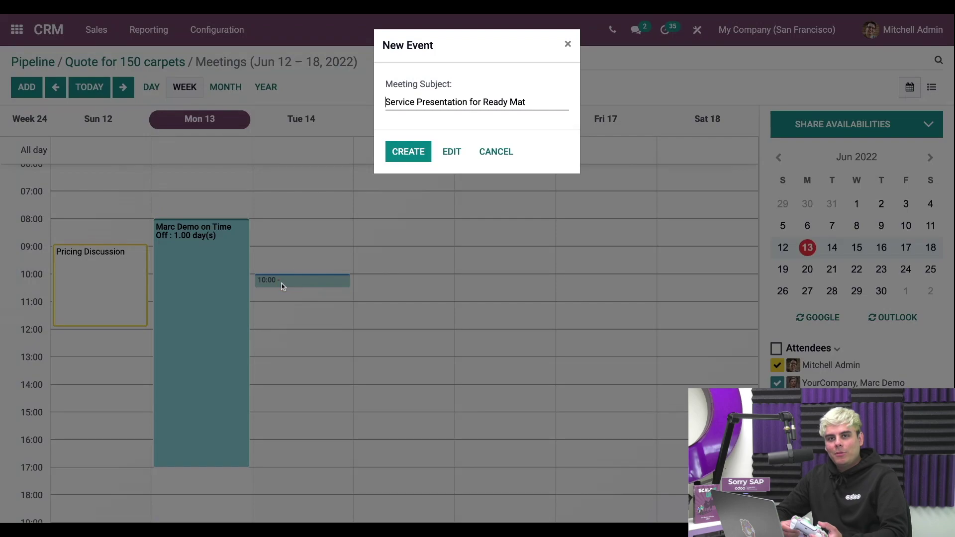
triple_click(427, 101)
click(468, 93)
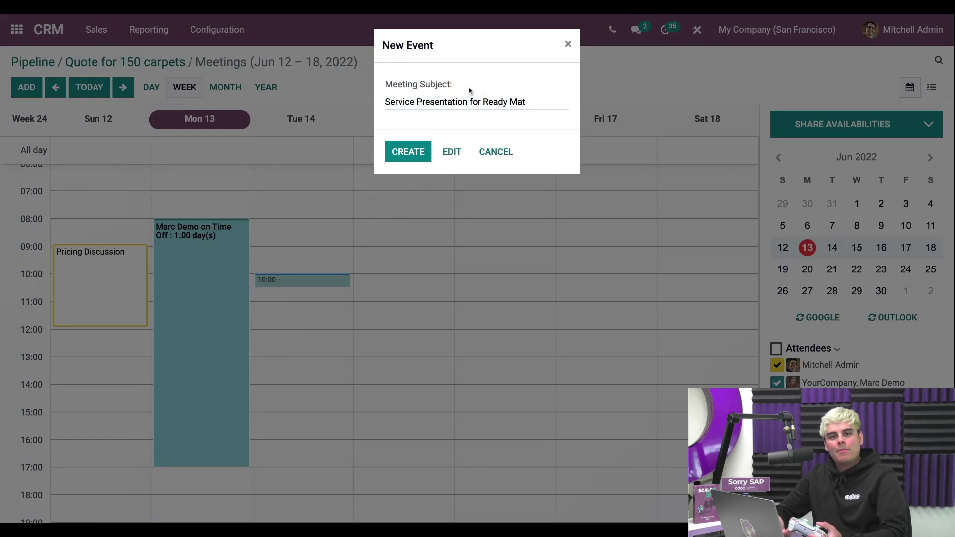
Open the full event form and add a first contact as an attendee.
click(465, 152)
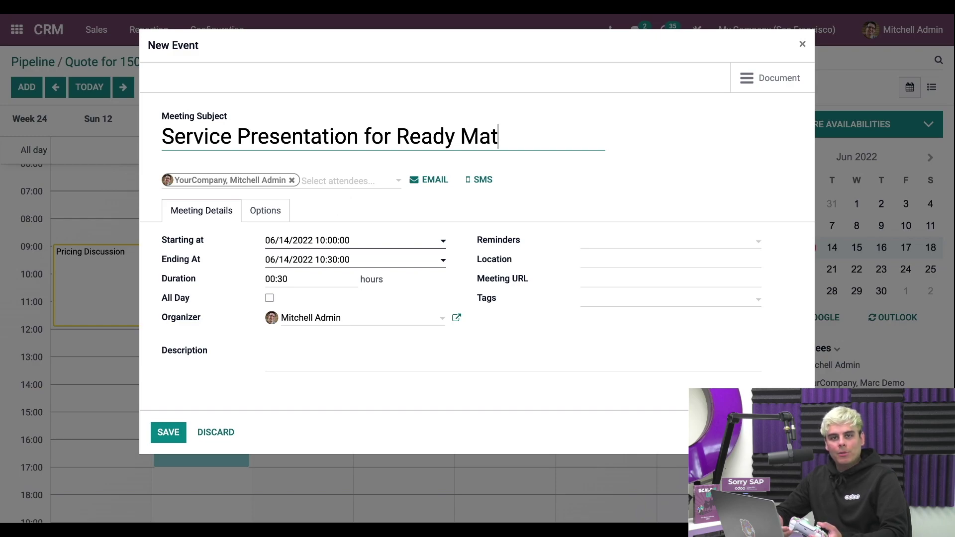
click(333, 185)
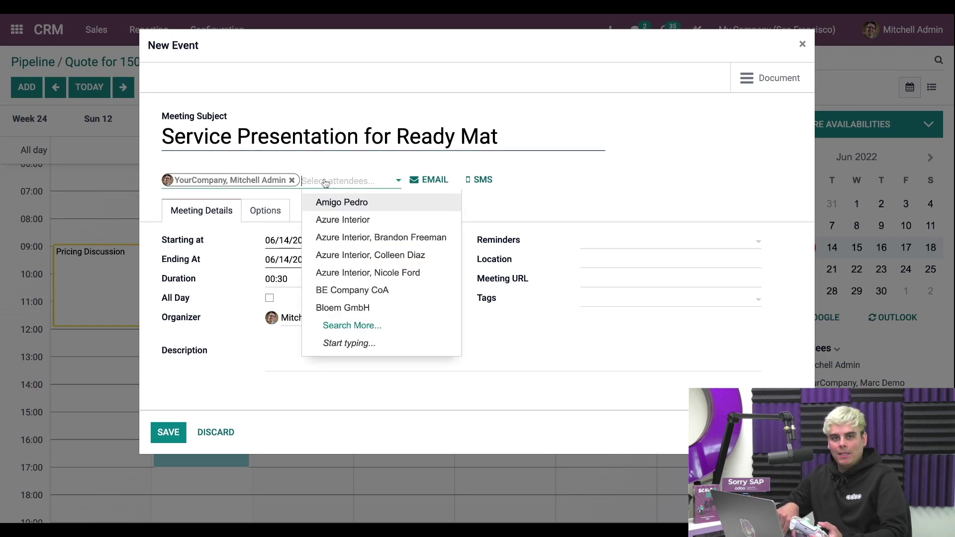
text(marc)
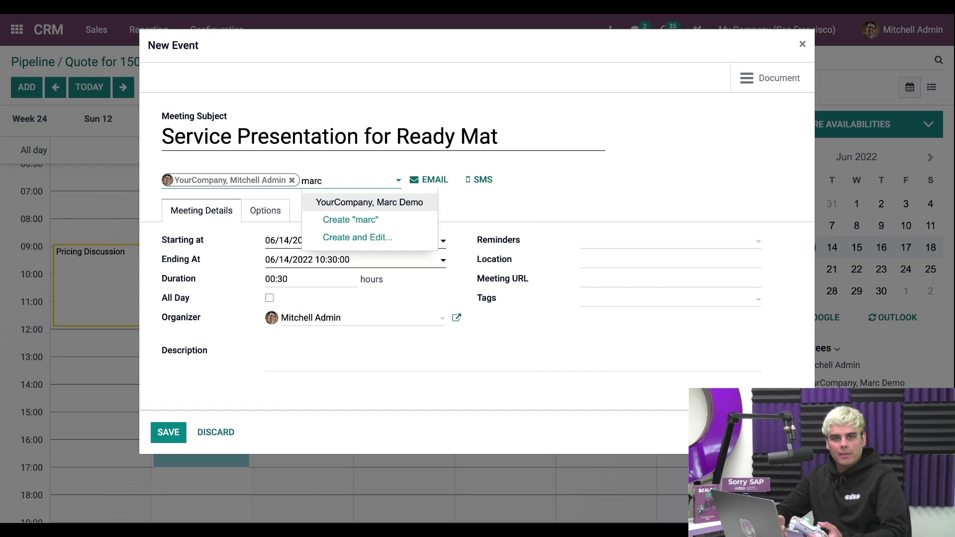
click(333, 203)
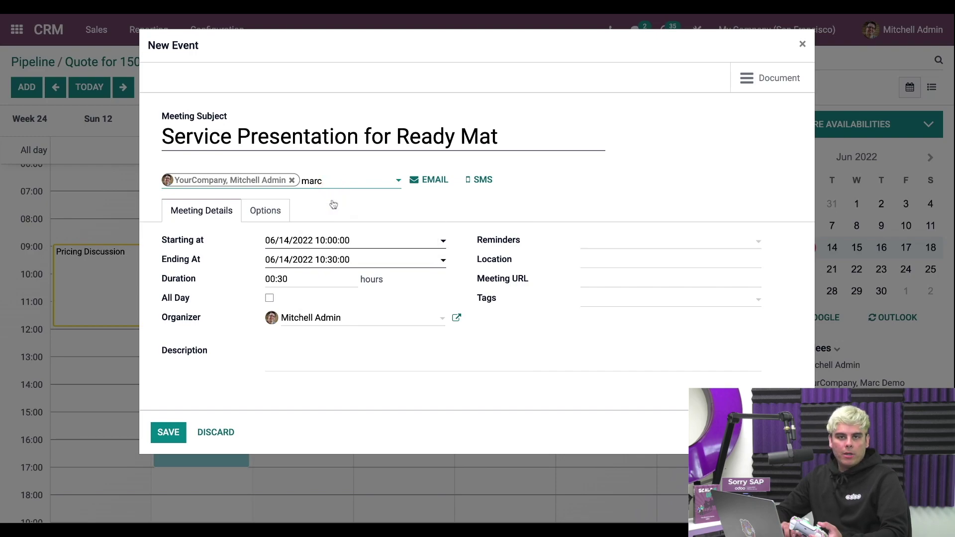
Add another contact and the Ready Mat company as attendees.
text(laur)
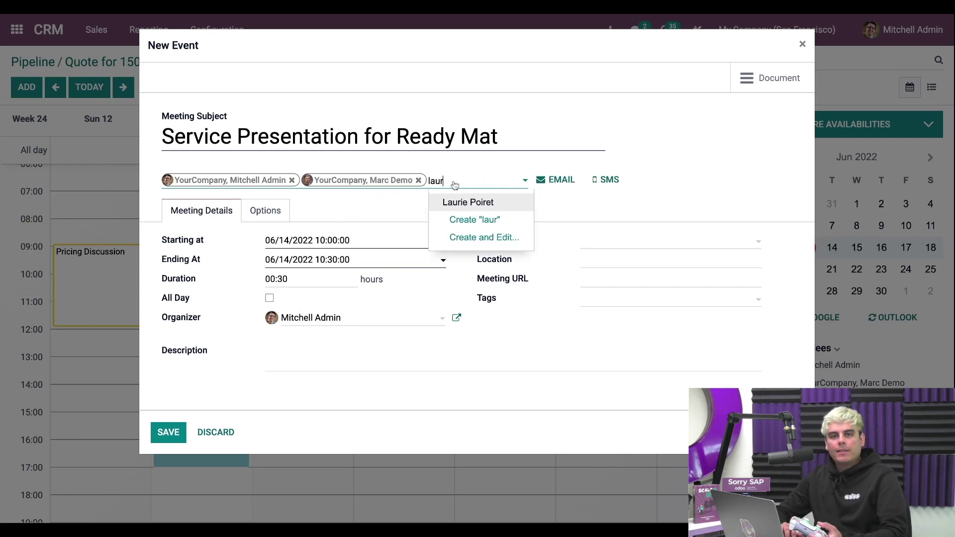
click(485, 209)
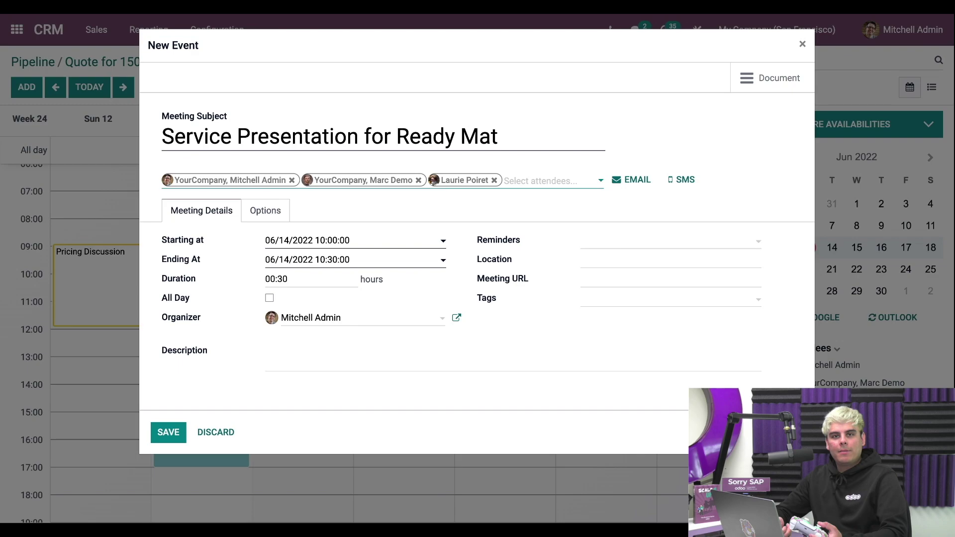
text(ready)
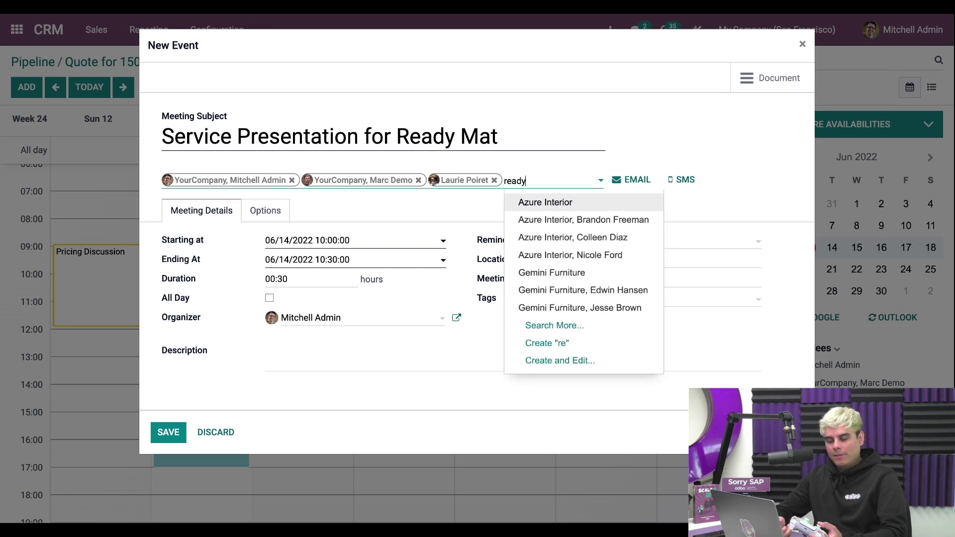
click(537, 204)
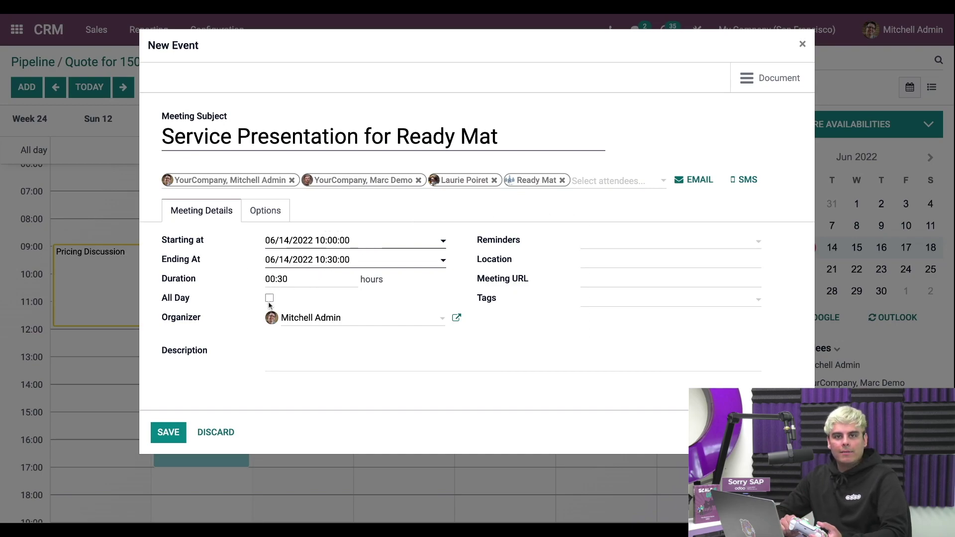
Change the duration from 00:30 to 01:00 so the meeting ends at 11:00.
click(282, 278)
key(BackSpace)
text(0)
text(:)
key(BackSpace)
text(1:)
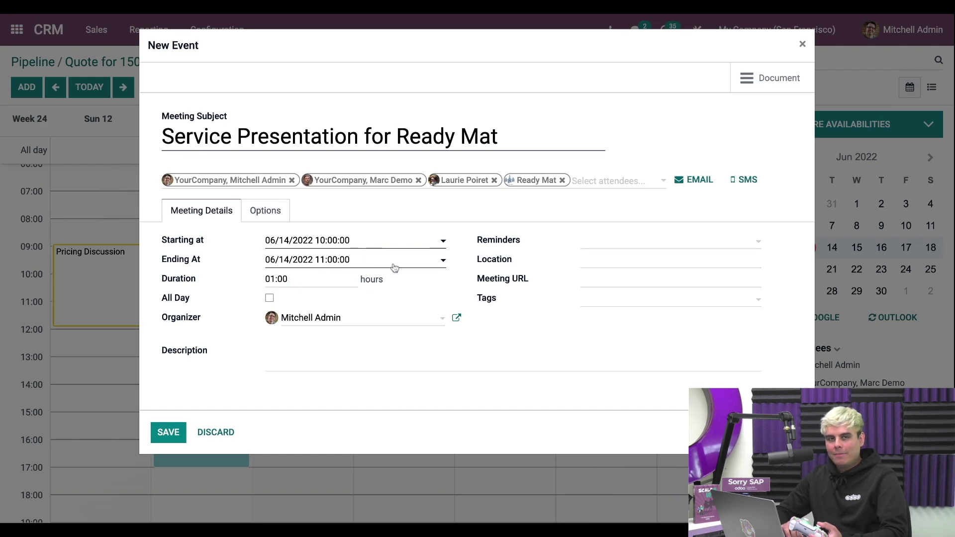
click(610, 259)
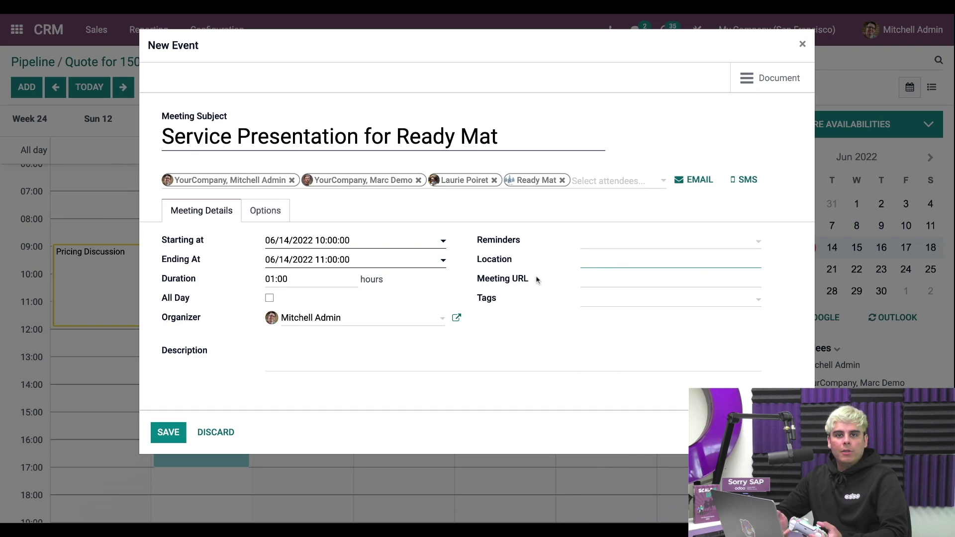
click(595, 281)
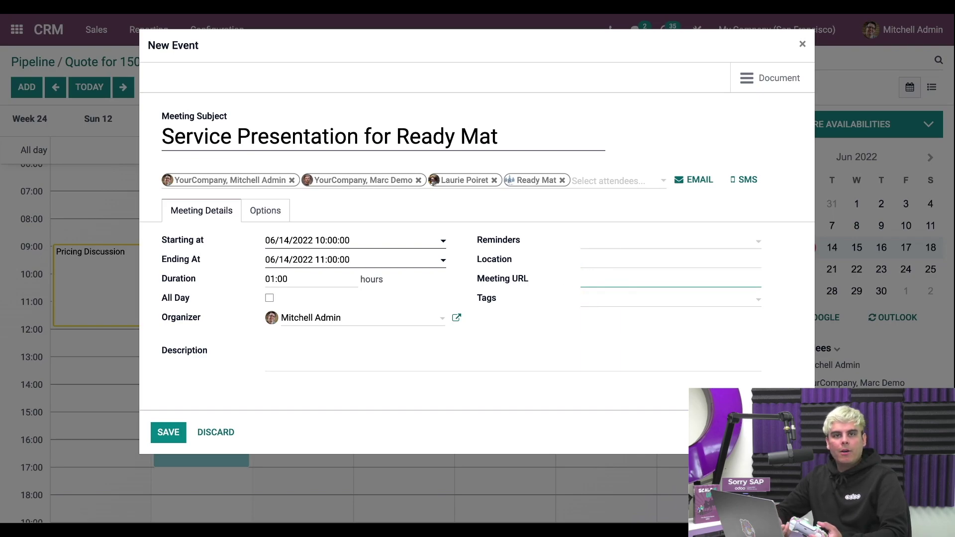
Tag the meeting 'Customer Meeting' and add the 'Email - 6 Hours' reminder.
click(588, 305)
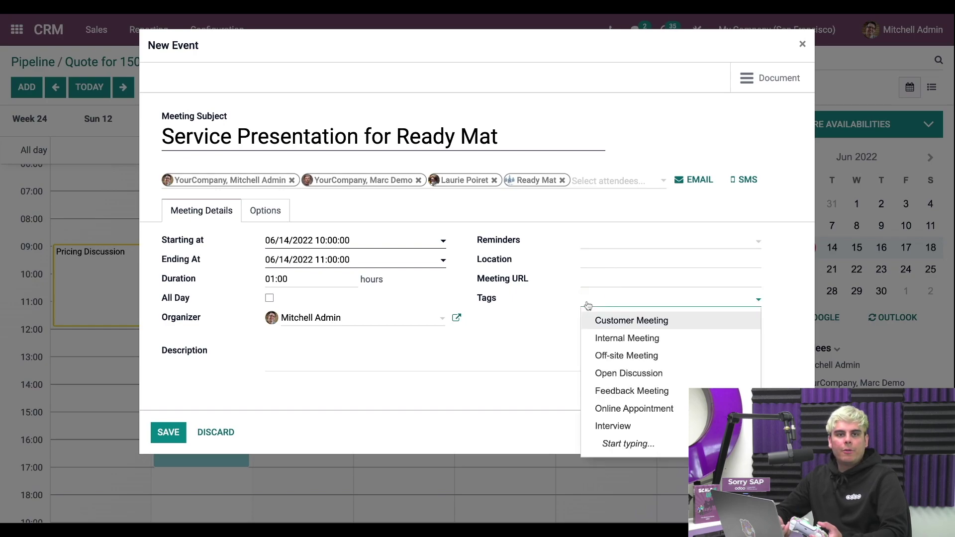
click(606, 328)
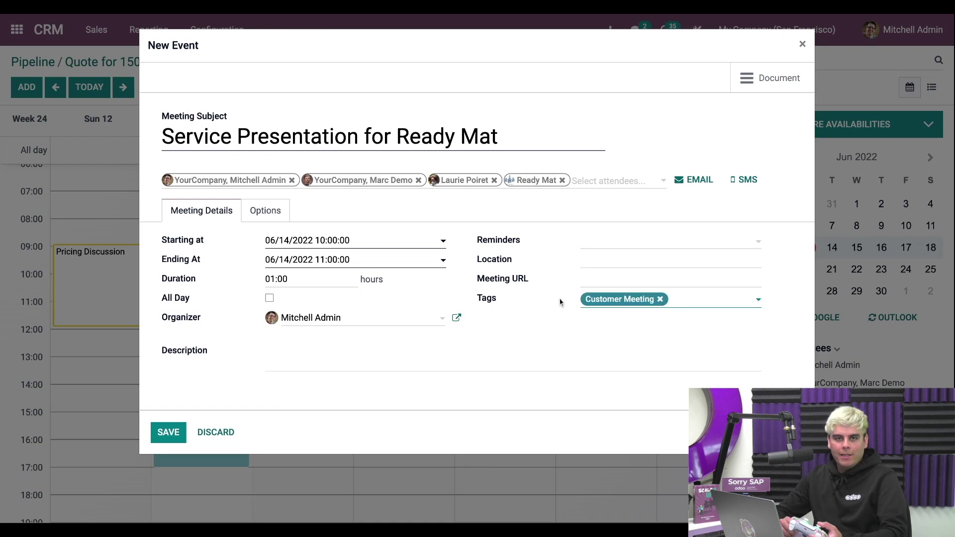
click(600, 249)
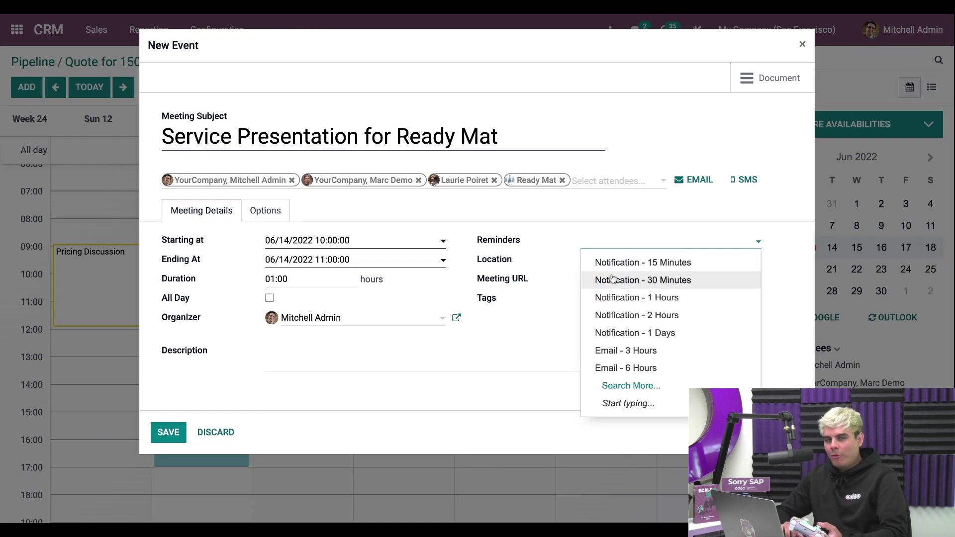
click(660, 368)
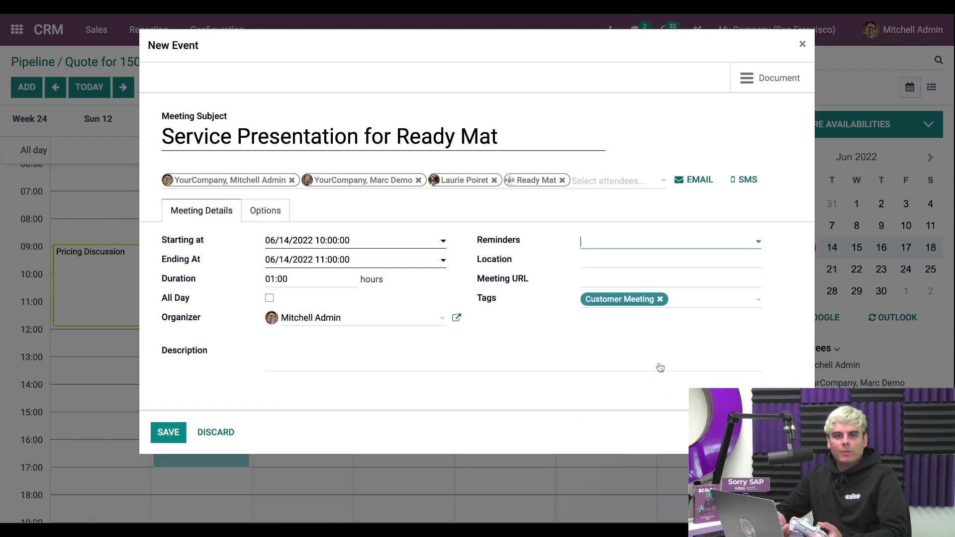
click(675, 254)
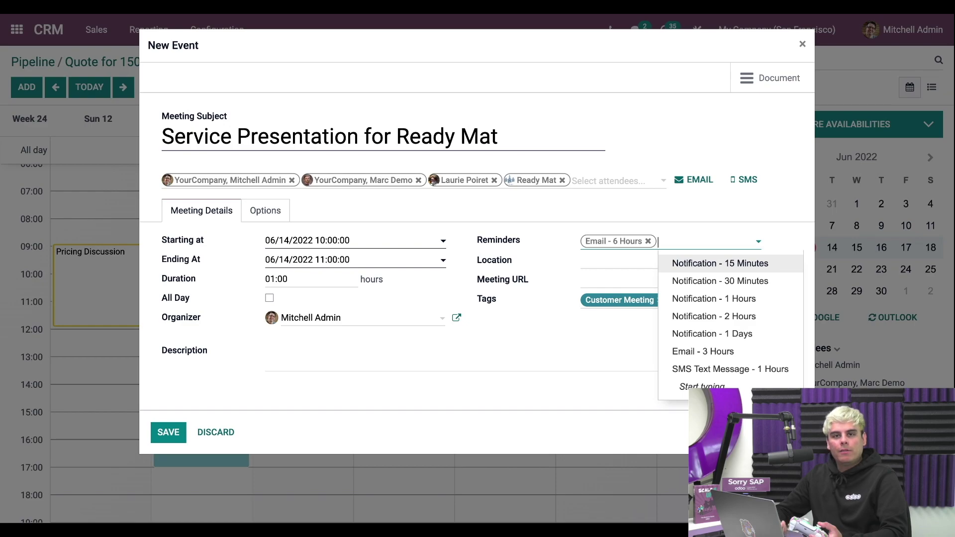
Create a new reminder named 'SMS Text Message - 2 Hours' from the Reminders field.
click(652, 232)
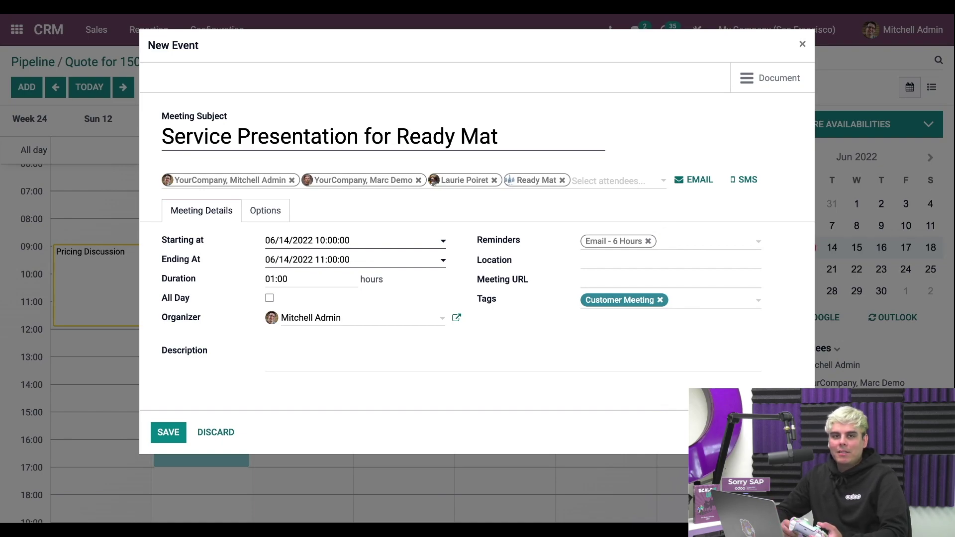
key(Down)
text(SMS)
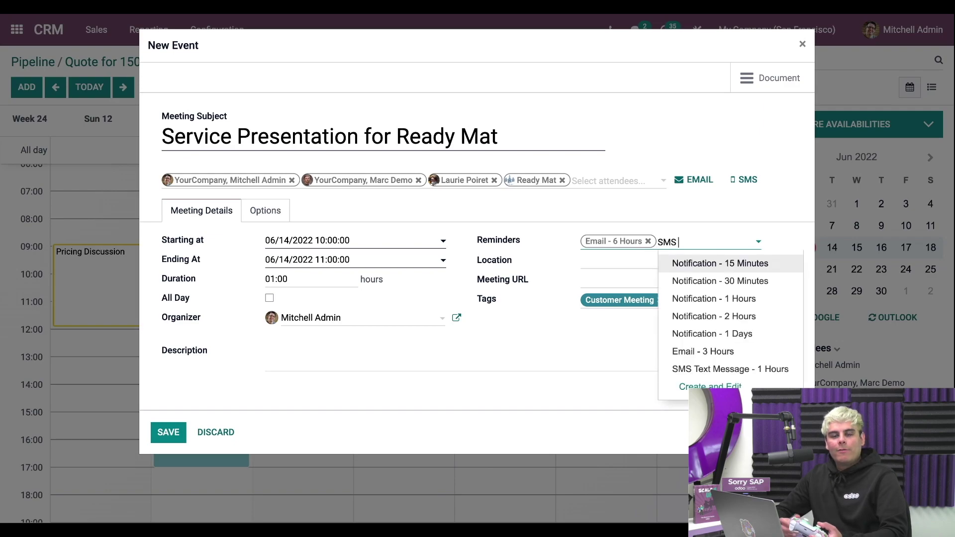
text( Text H)
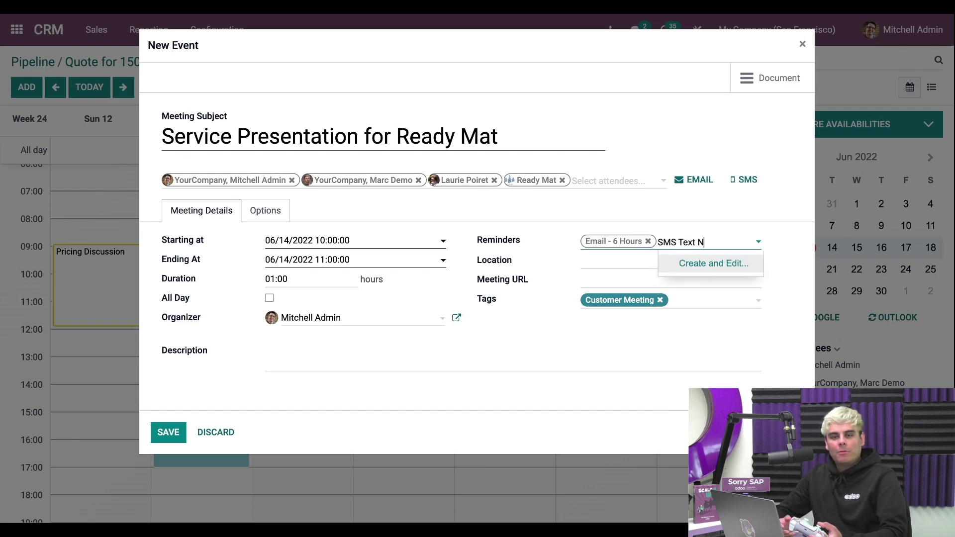
key(BackSpace)
text(Message)
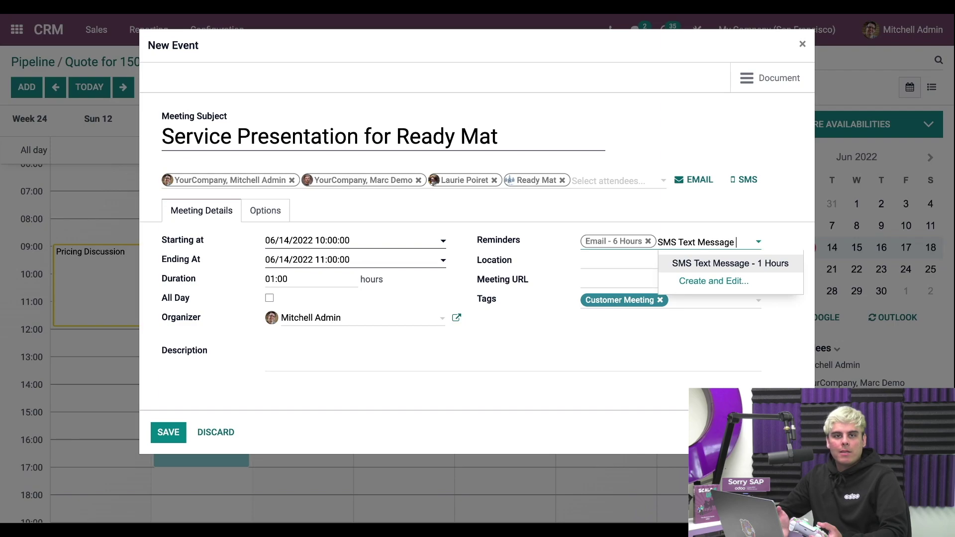
text( - 2 Hours)
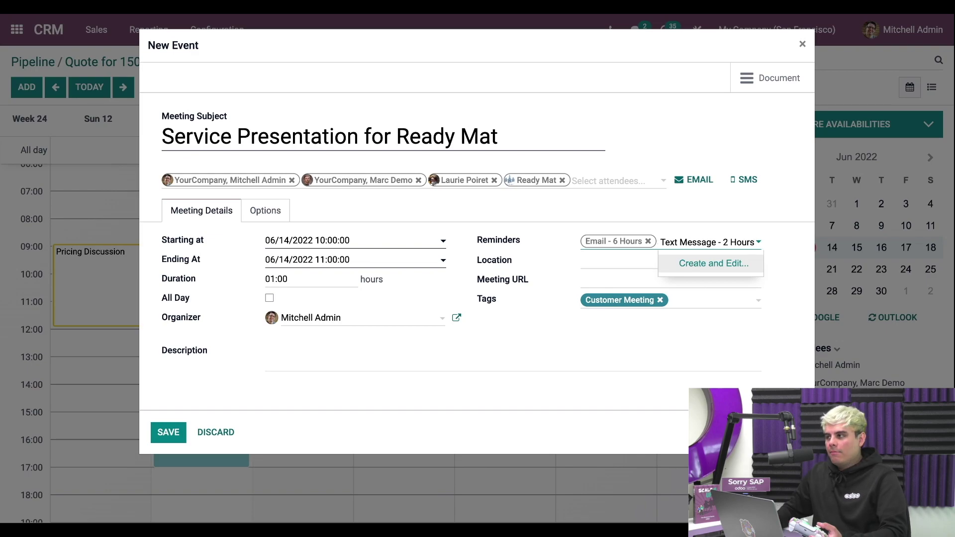
key(Return)
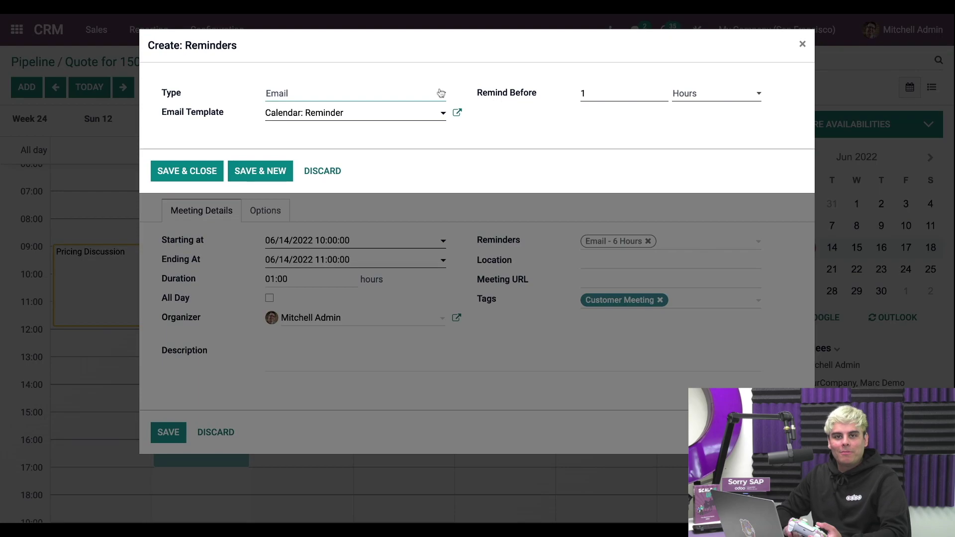
Set the new reminder's type to SMS Text Message, remind 2 before, and save it.
click(437, 92)
click(304, 104)
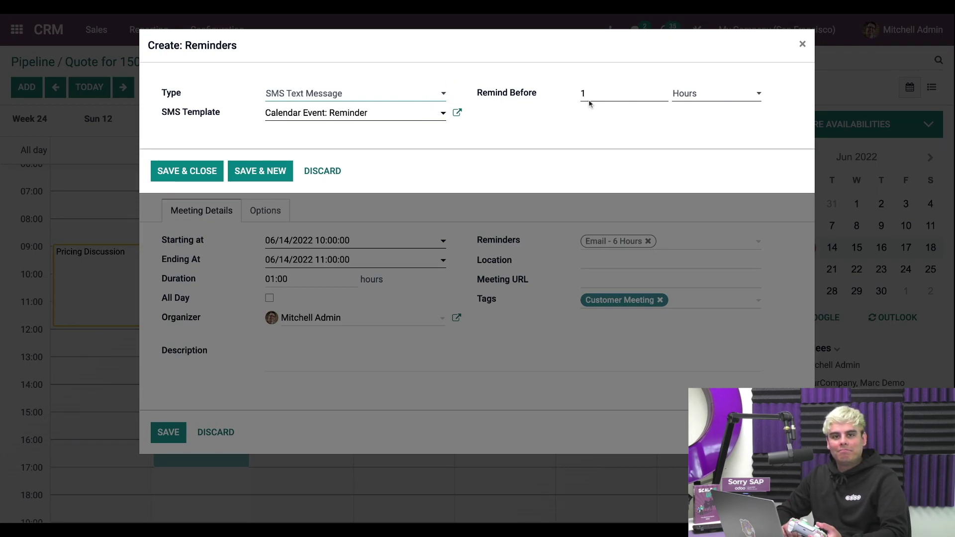
double_click(585, 94)
key(BackSpace)
text(2)
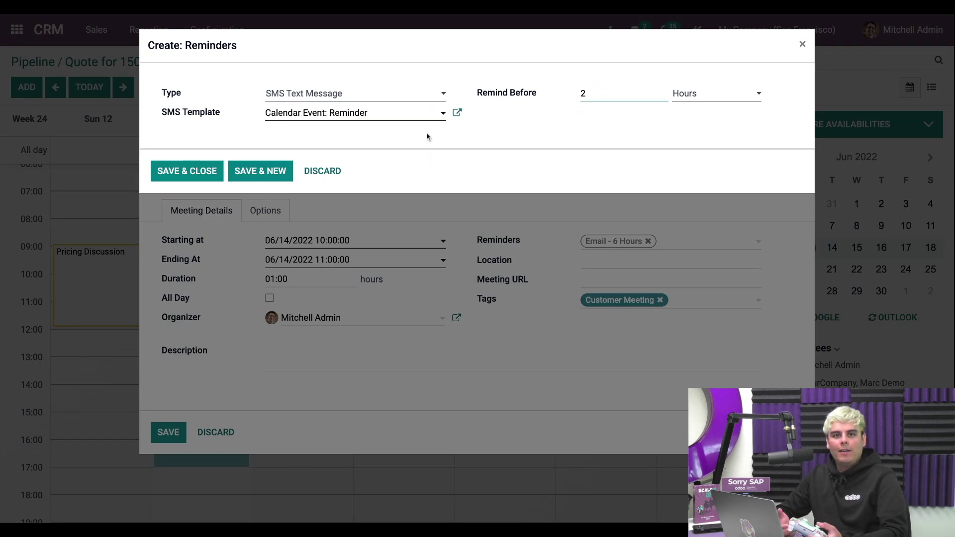
click(195, 172)
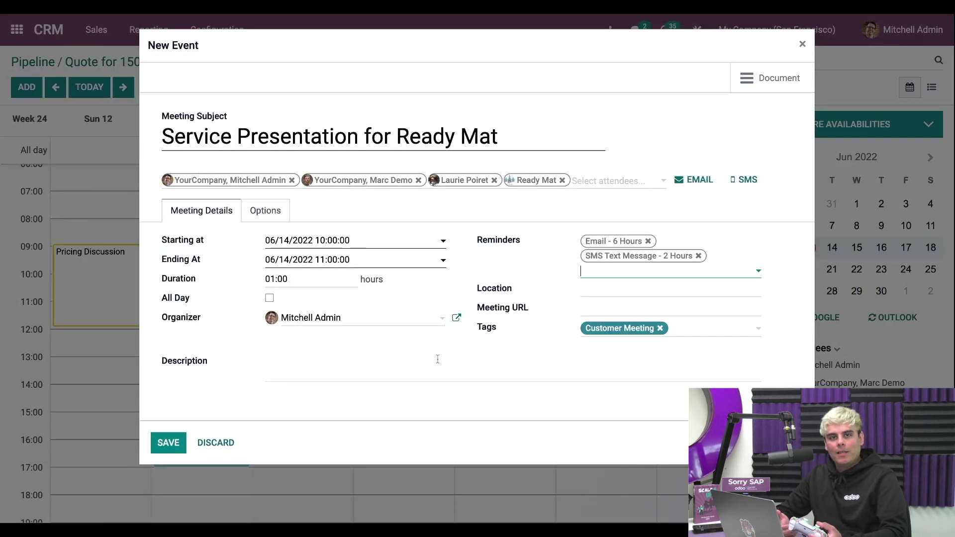
click(264, 212)
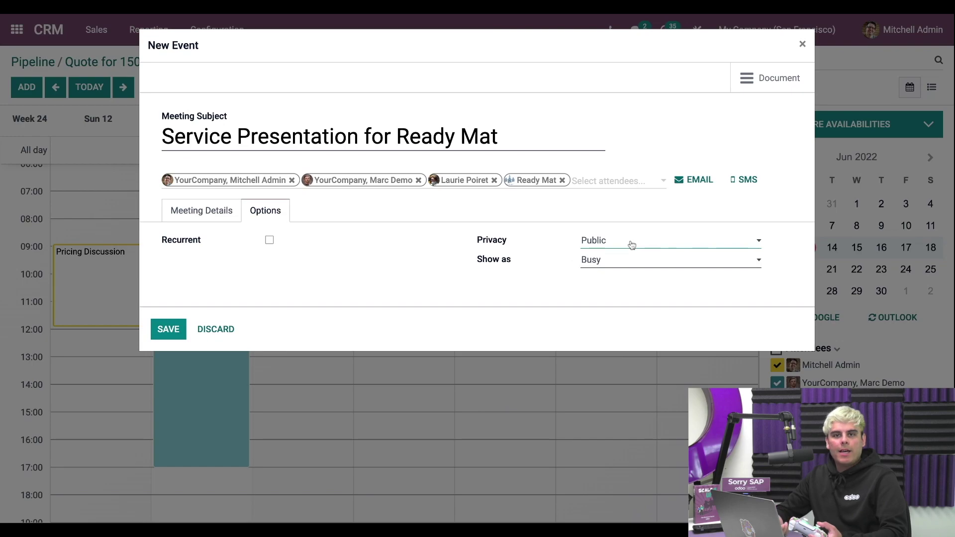
click(604, 258)
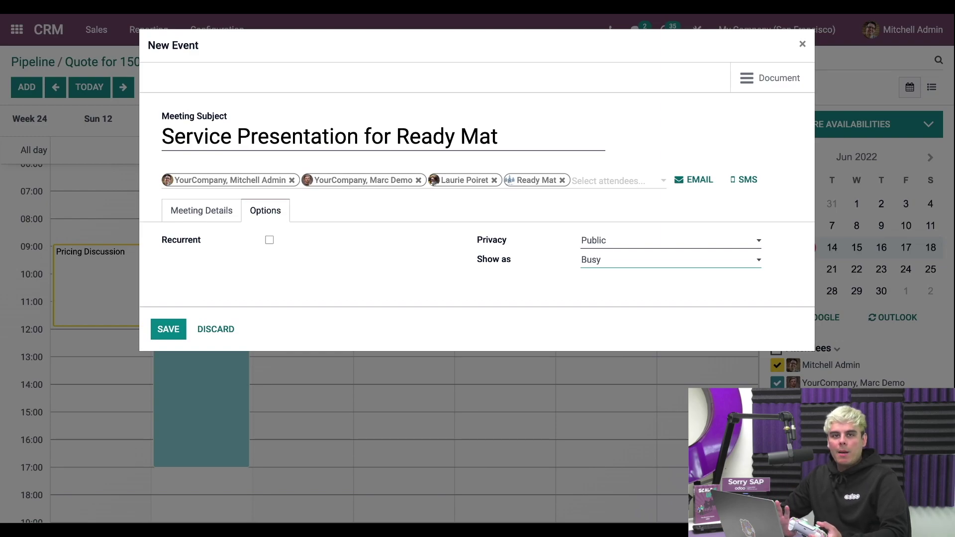
click(185, 215)
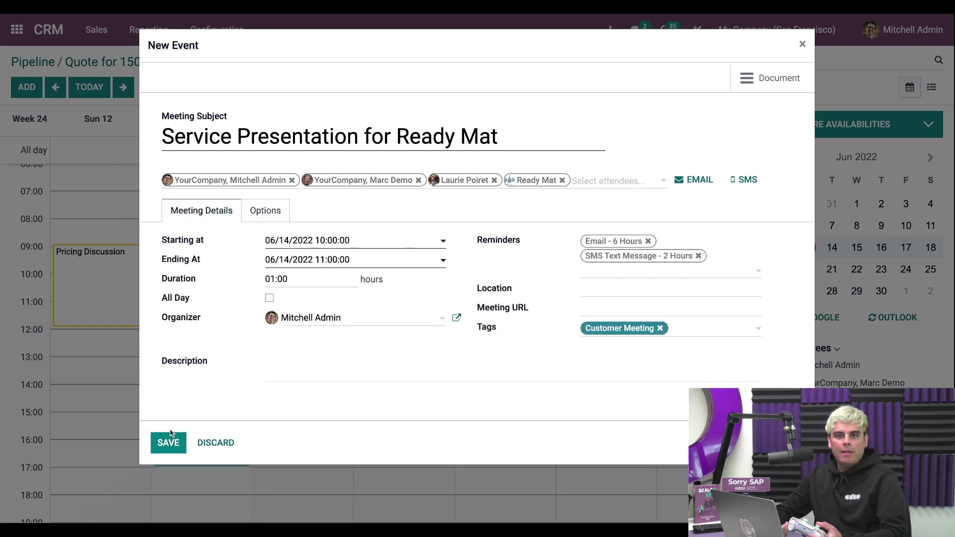
Send the 'Service Presentation for Ready Mat: Event update' email to the attendees.
click(699, 183)
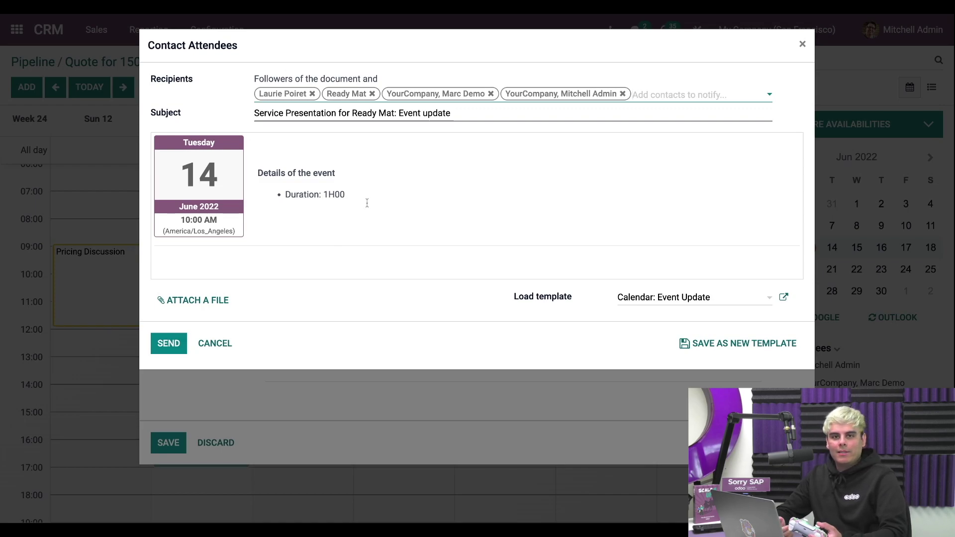
click(169, 348)
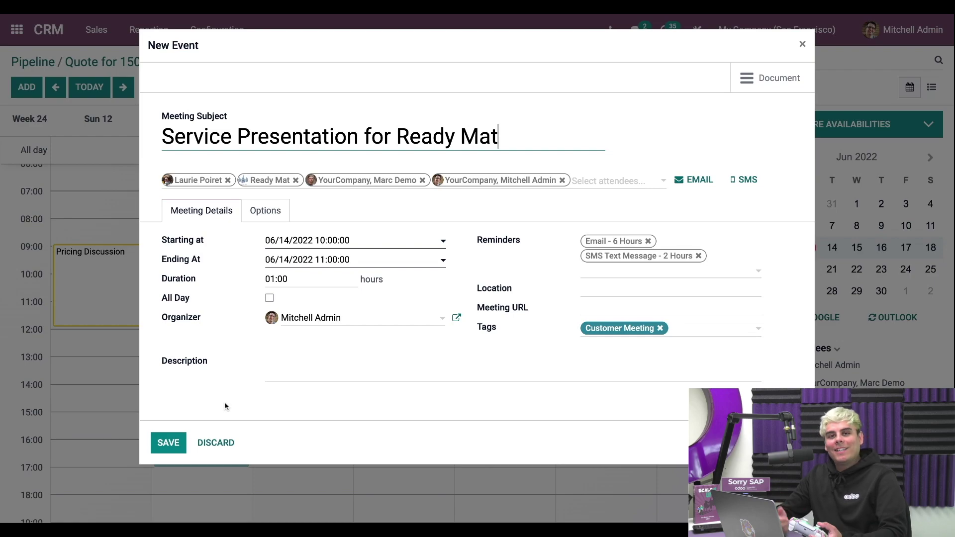
Save the Service Presentation for Ready Mat event from the New Event dialog.
click(168, 443)
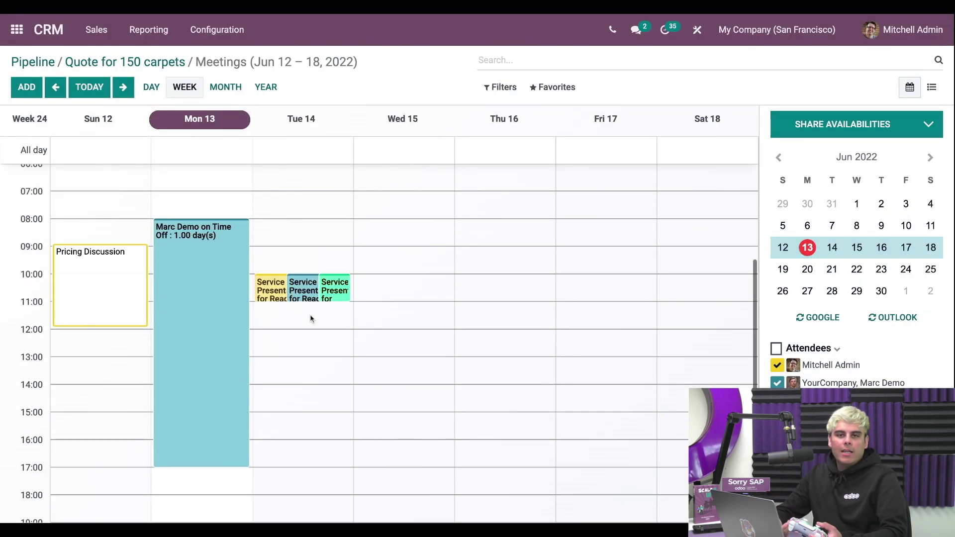